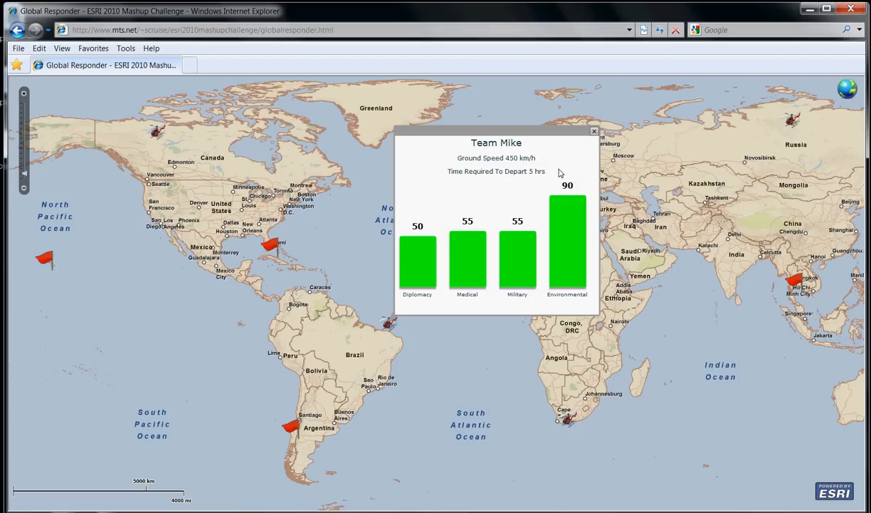
Step: Close Team Mike's details and view the event information and Twitter feed of the Conception, Chile earthquake
click(593, 131)
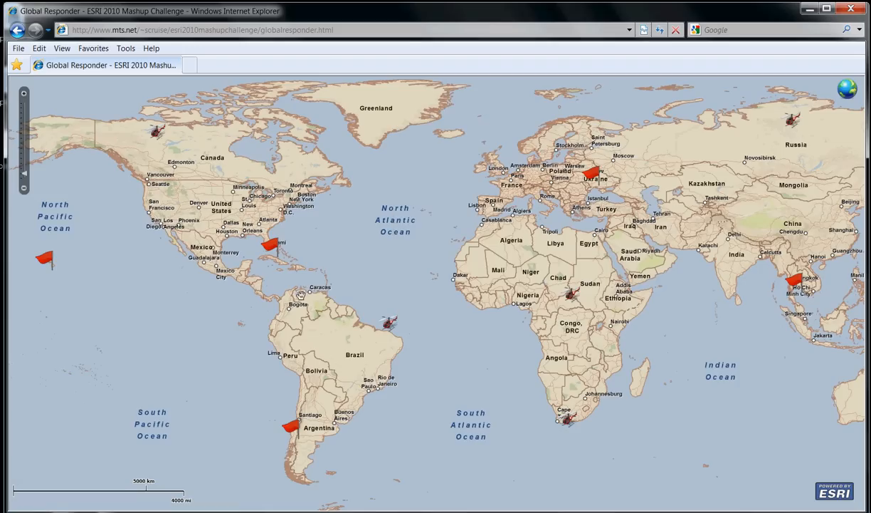
click(289, 425)
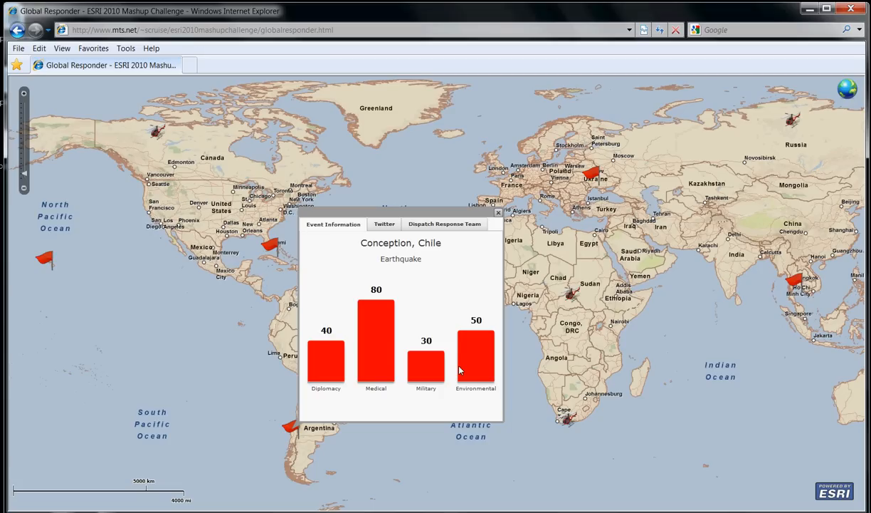
click(388, 225)
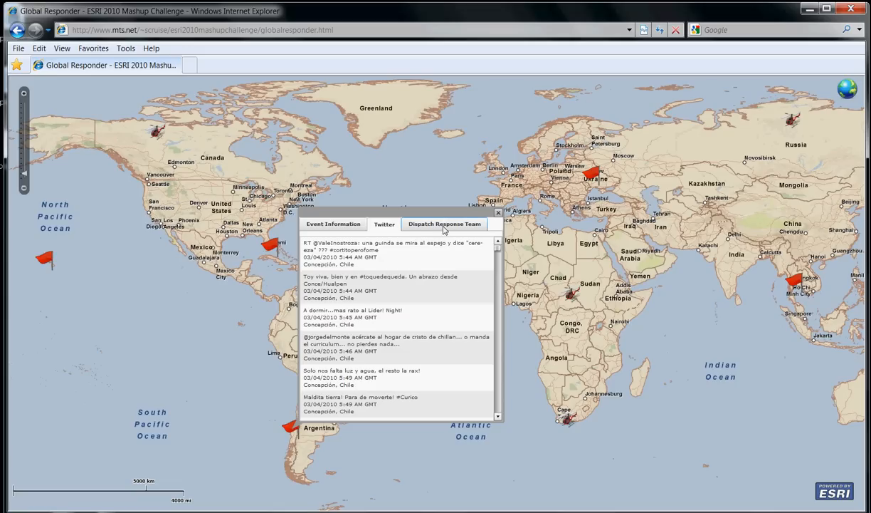
Step: Review the Response Time indices of all teams for dispatch to the Chile earthquake
click(445, 225)
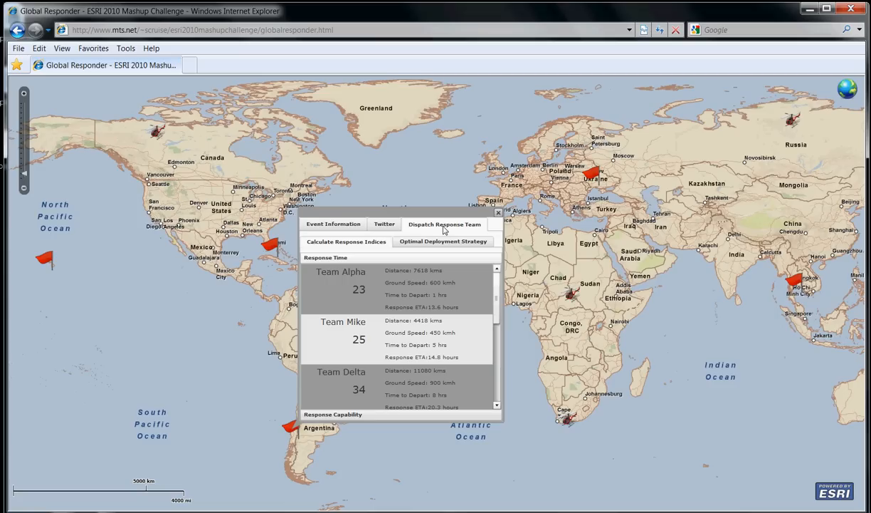
scroll(496, 302, down, 1)
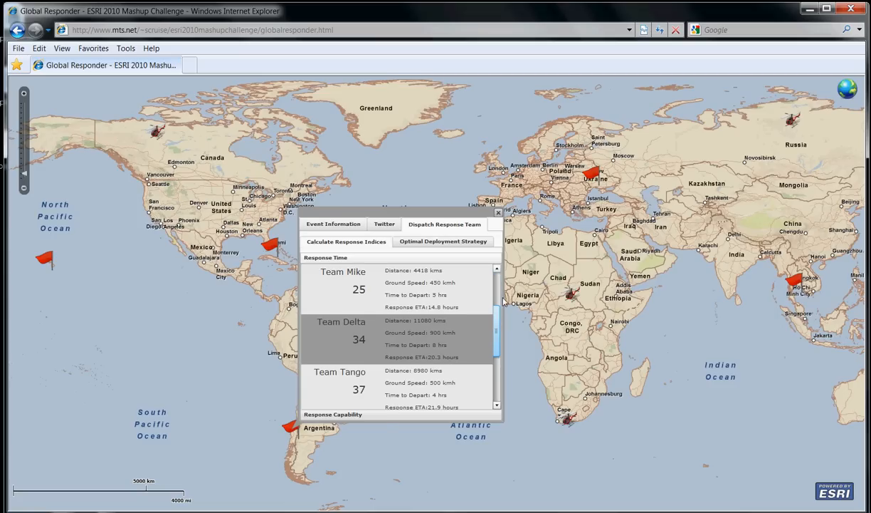
scroll(496, 301, up, 1)
scroll(427, 356, down, 3)
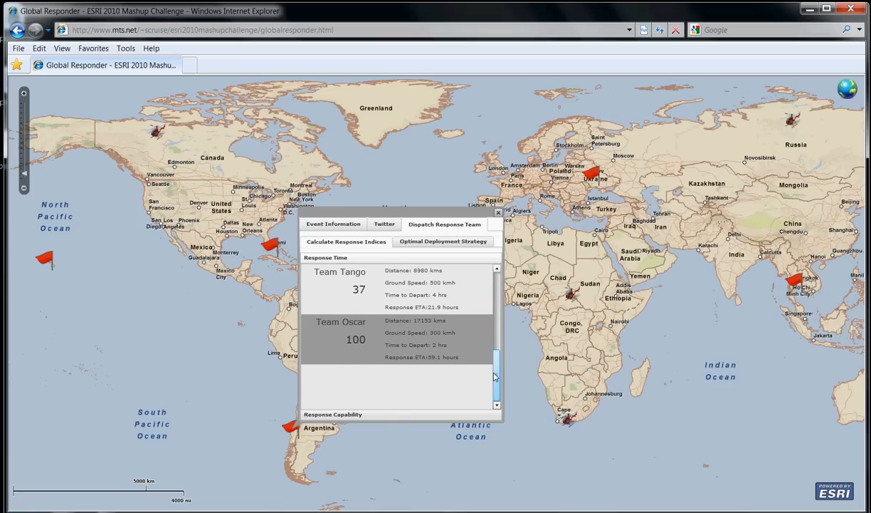
Step: Review the Response Capability indices of all teams for the Chile earthquake
click(354, 416)
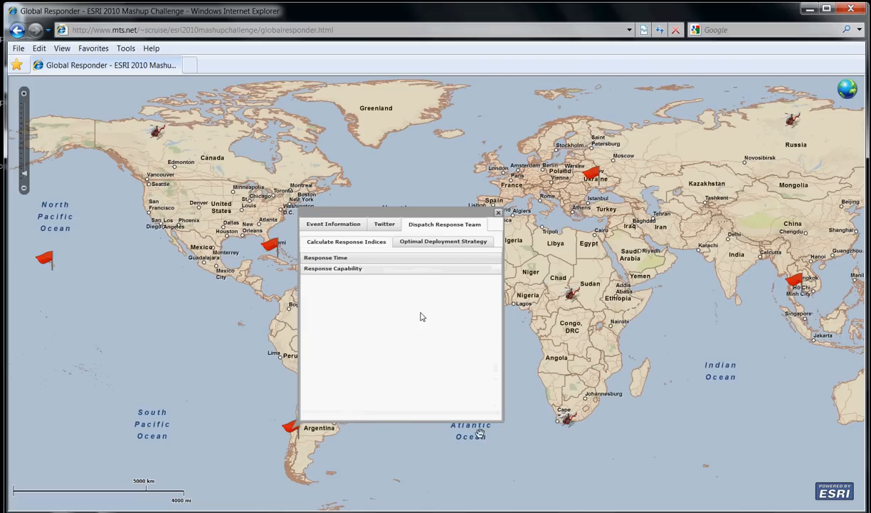
scroll(491, 306, down, 2)
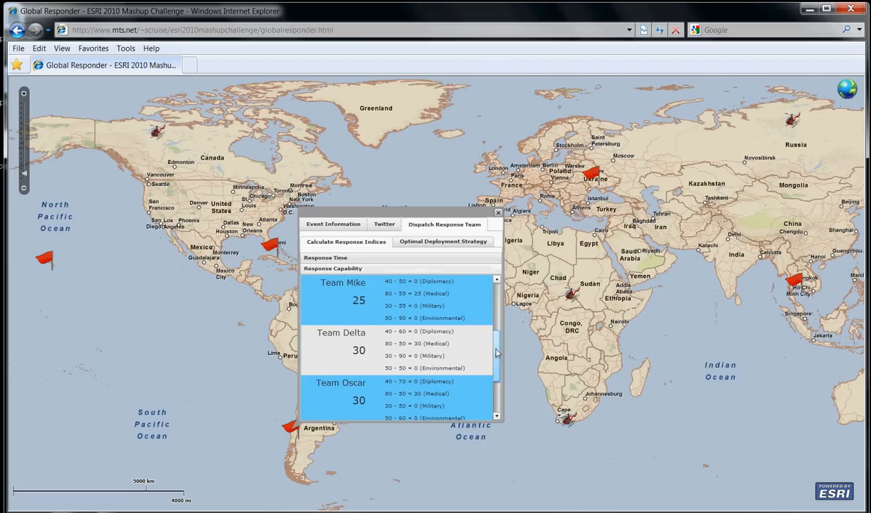
scroll(467, 338, up, 1)
scroll(490, 387, down, 2)
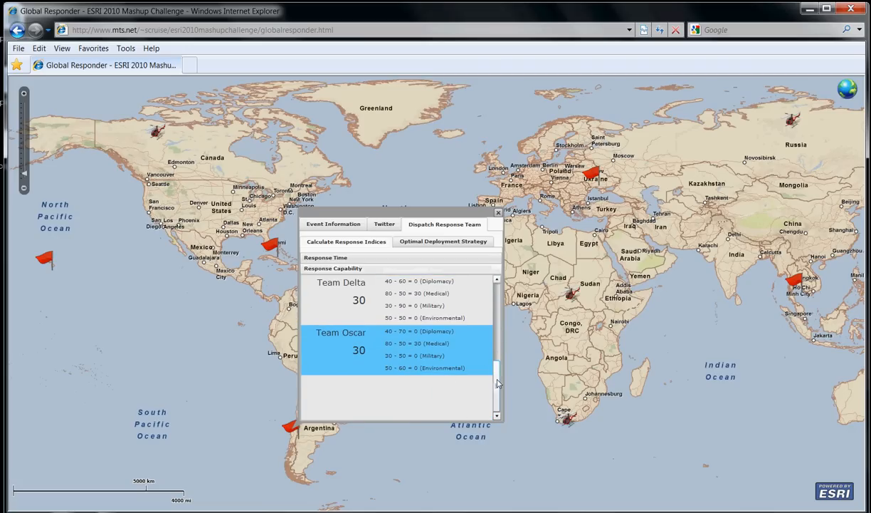
scroll(477, 356, up, 3)
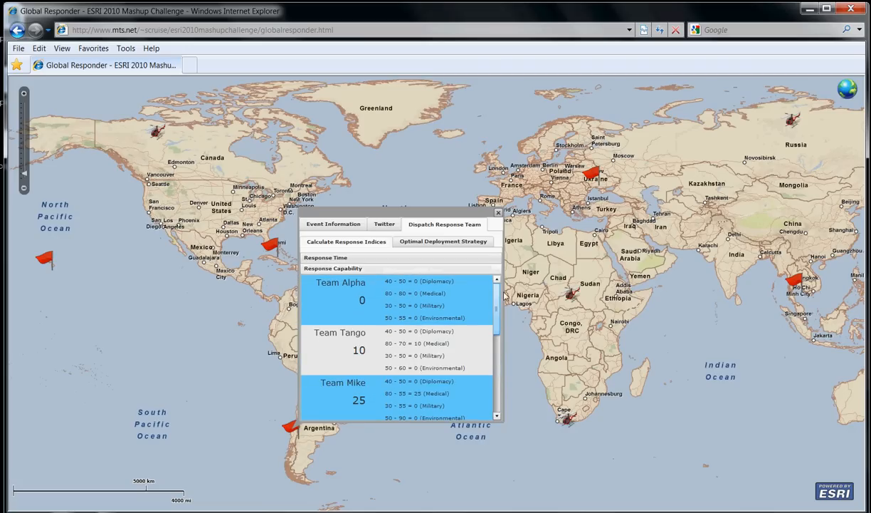
Step: Lower the Time Factor to about 0.6 in the Optimal Deployment Strategy and close the event window
click(437, 242)
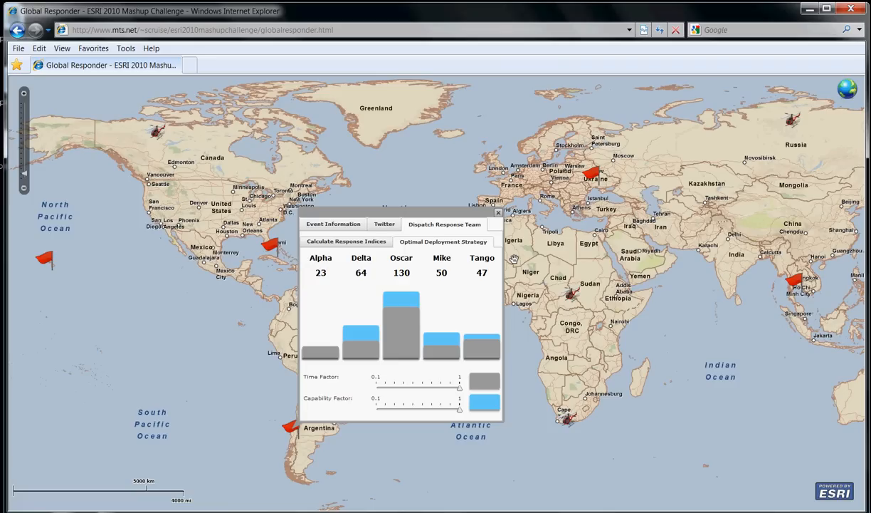
drag(460, 410, 426, 394)
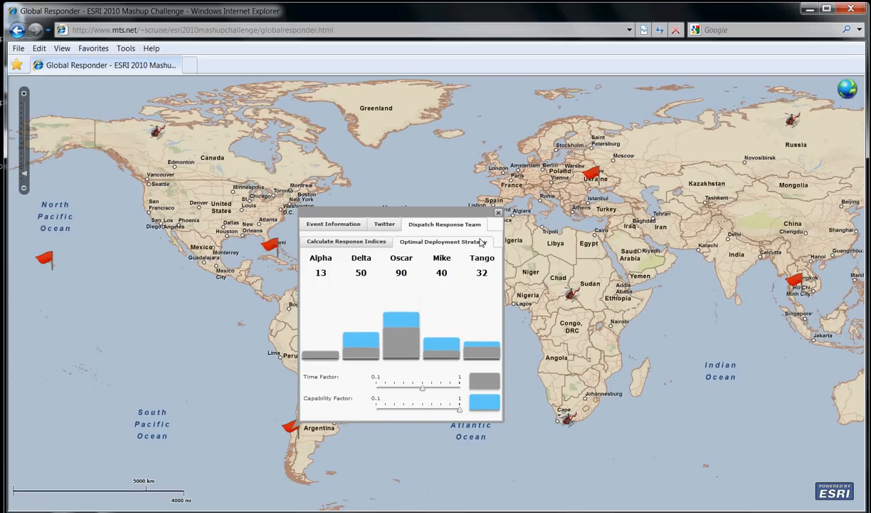
click(499, 213)
Step: Preview the Topo and Imagery map types, return the map to Streets, and close the map type settings
click(849, 94)
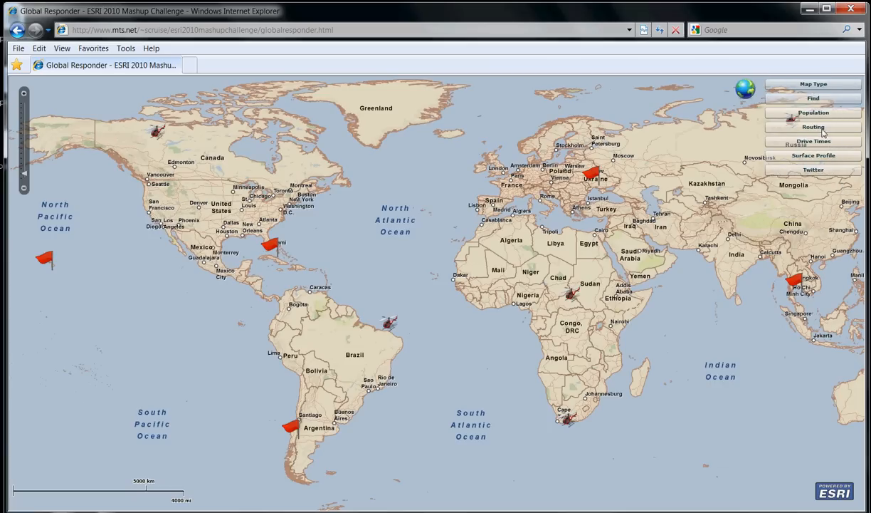
click(816, 86)
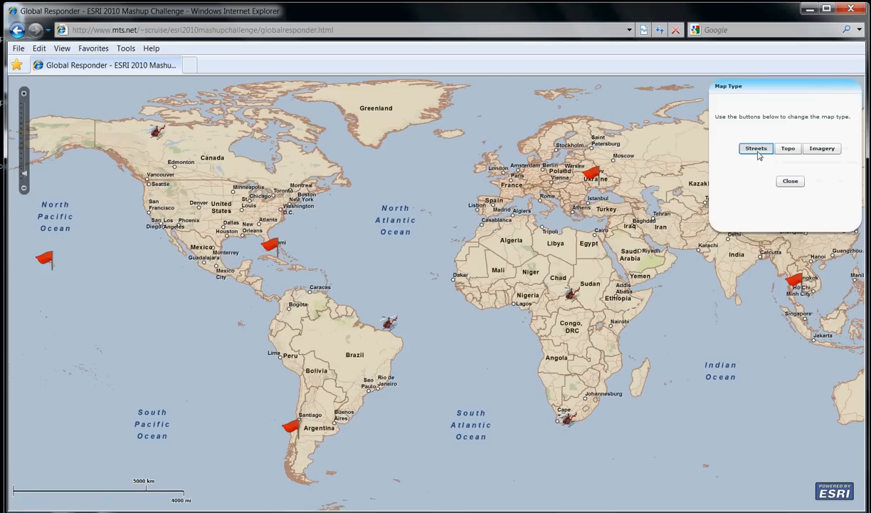
click(788, 151)
click(822, 151)
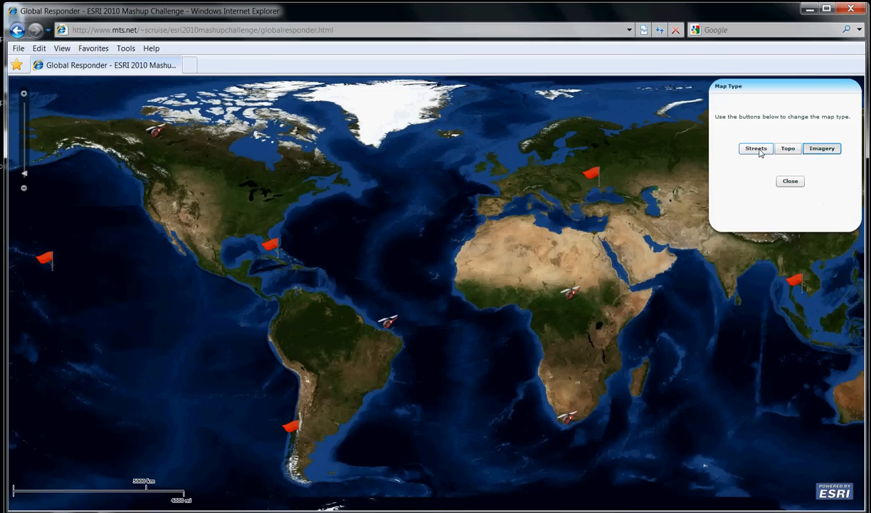
click(758, 150)
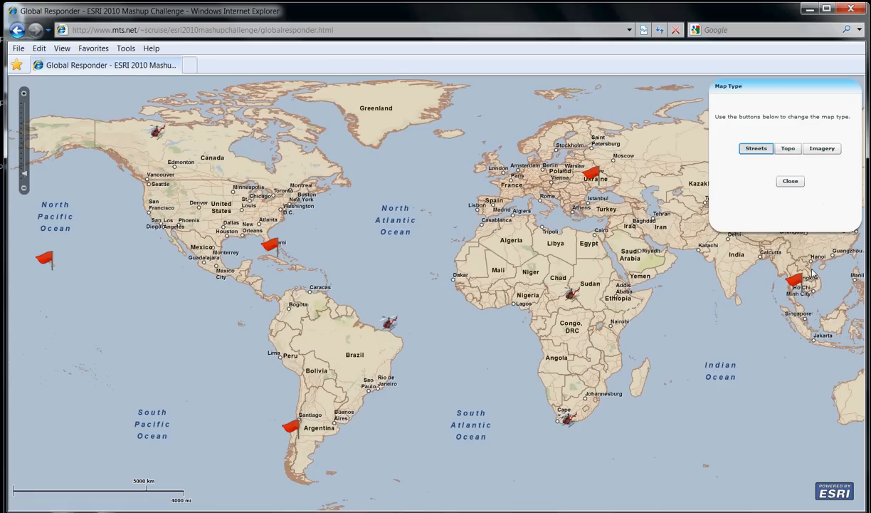
click(791, 181)
Step: Browse the Twitter feeds for Conception, Kiev, Honolulu and Bangkok, and close the Twitter window
click(849, 94)
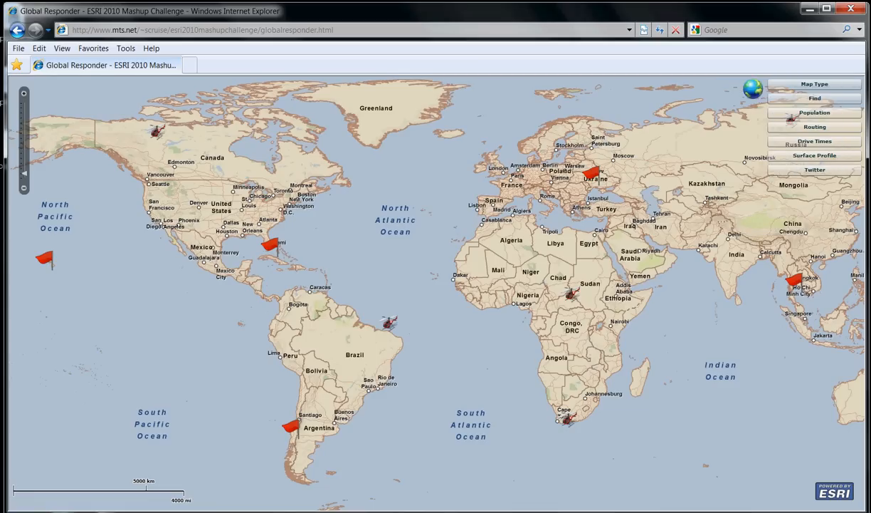
click(802, 174)
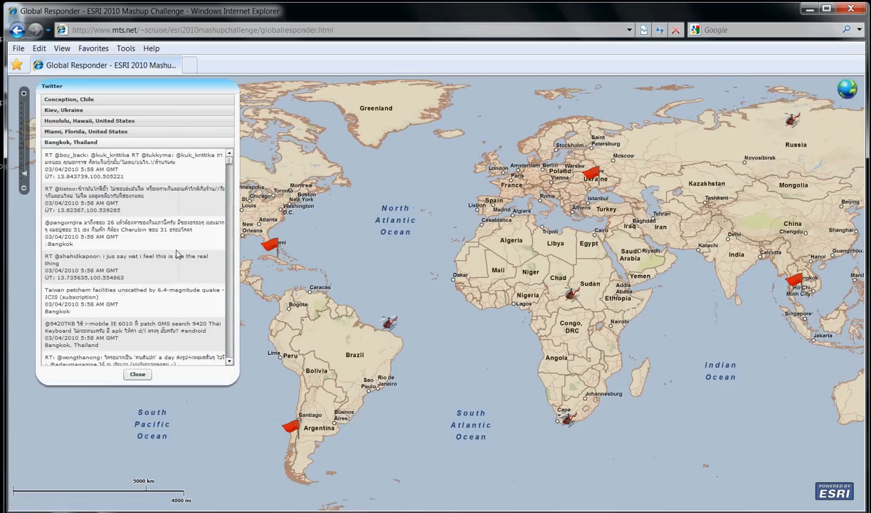
click(72, 99)
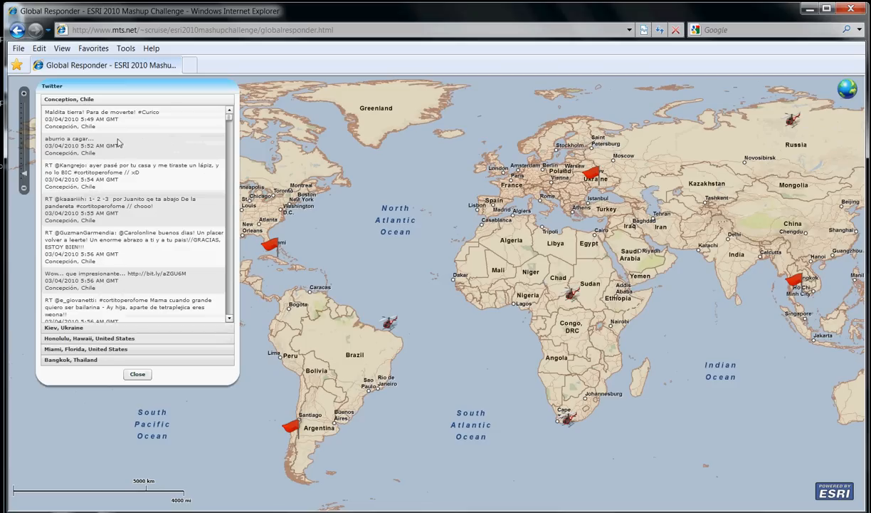
click(117, 327)
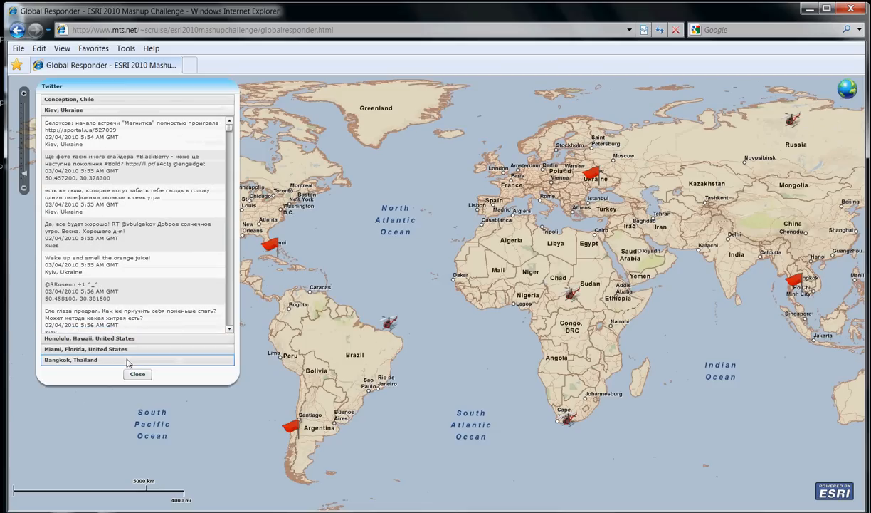
drag(424, 331, 473, 313)
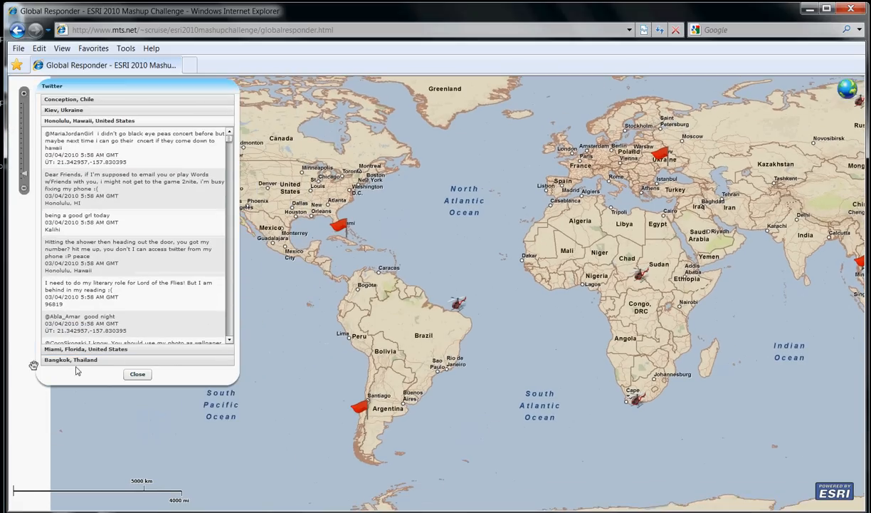
click(103, 360)
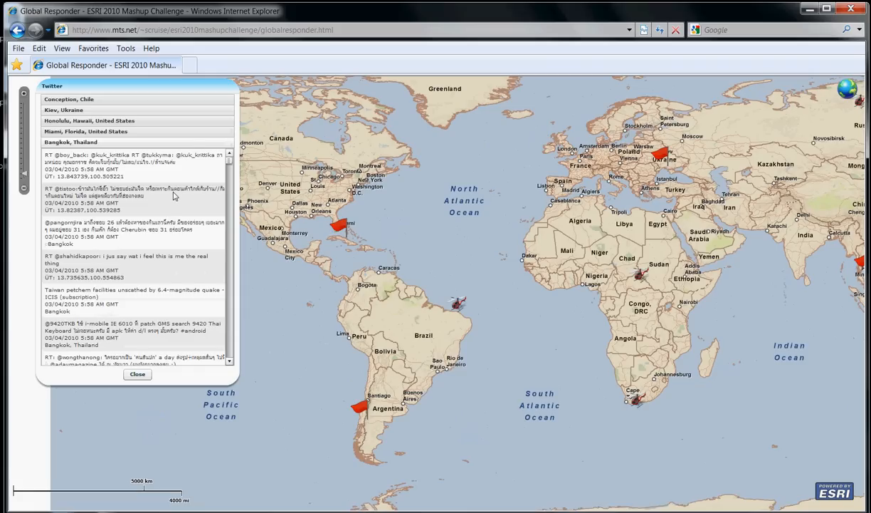
click(99, 100)
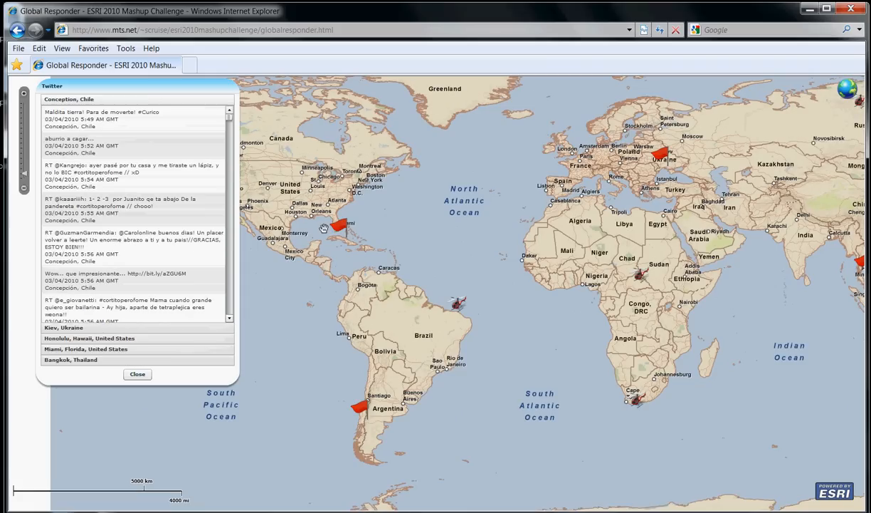
click(137, 373)
Step: Find the placename "miami", zoom the map to Miami, Florida, United States, and close the search window
click(850, 93)
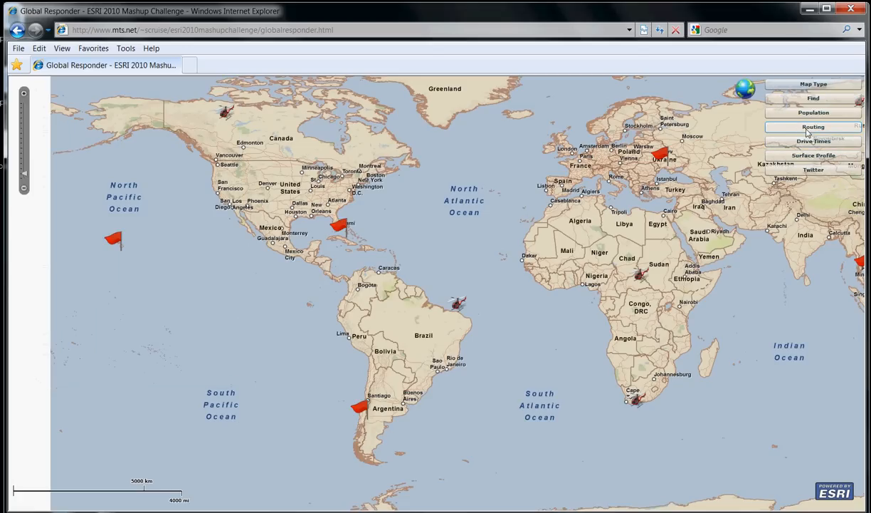
click(809, 100)
click(719, 155)
text(miam)
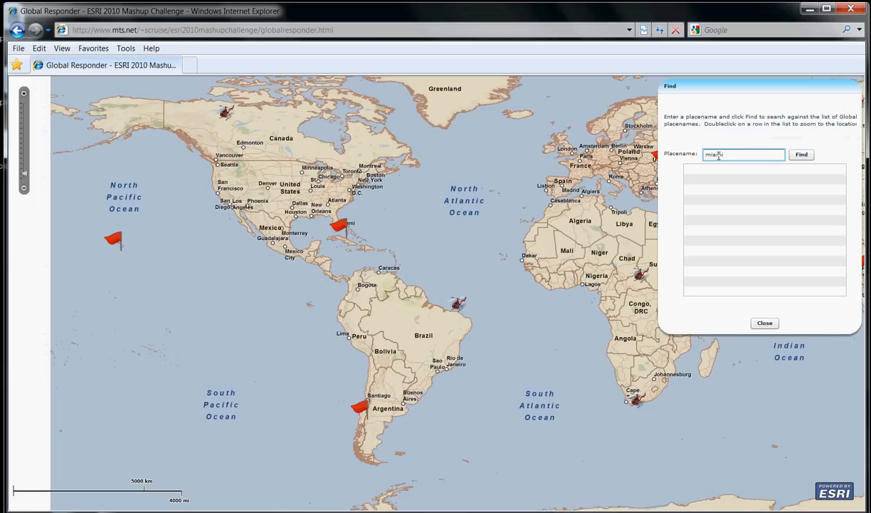
text(i)
click(802, 154)
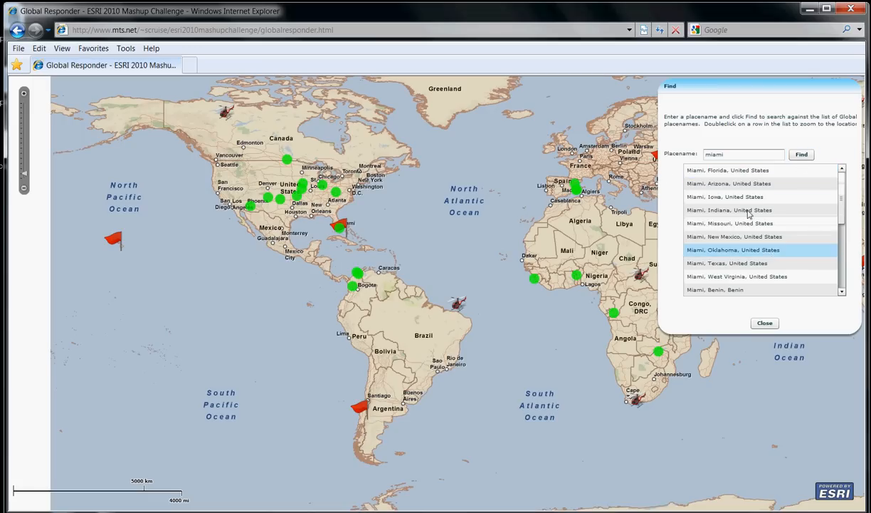
double_click(721, 177)
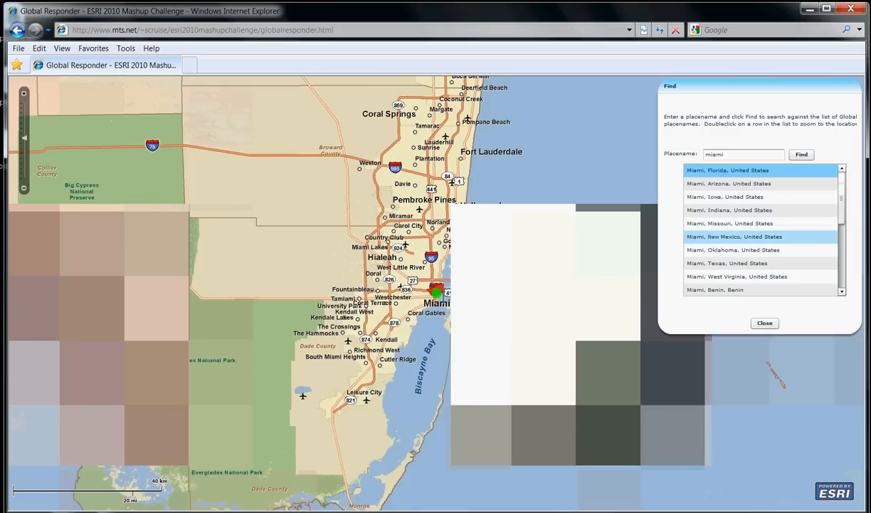
drag(243, 355, 306, 308)
click(766, 324)
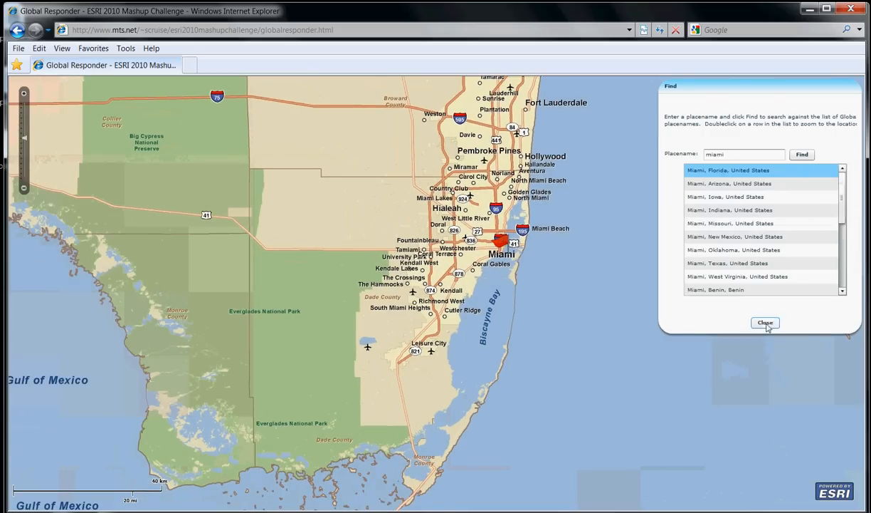
scroll(334, 247, down, 2)
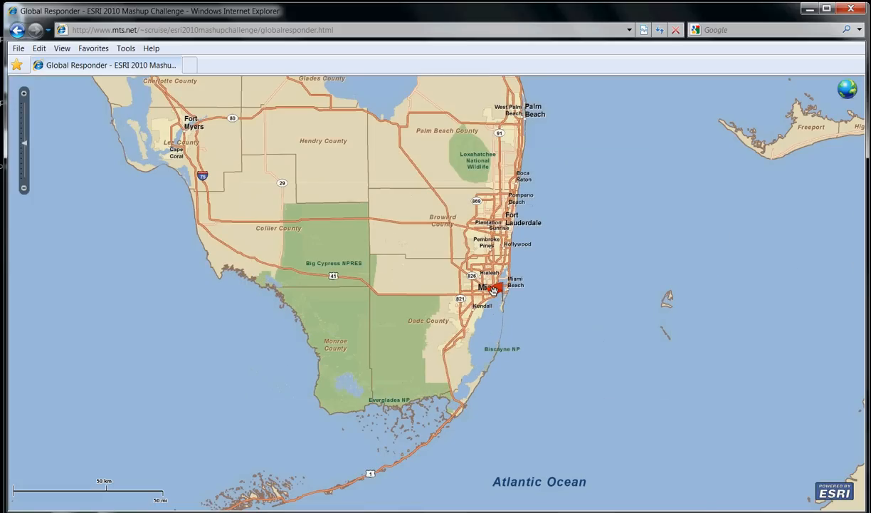
click(493, 289)
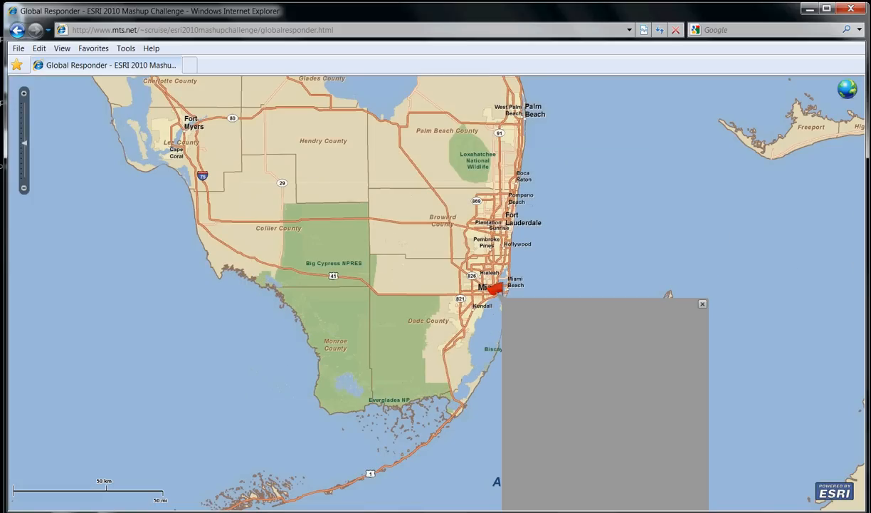
click(703, 304)
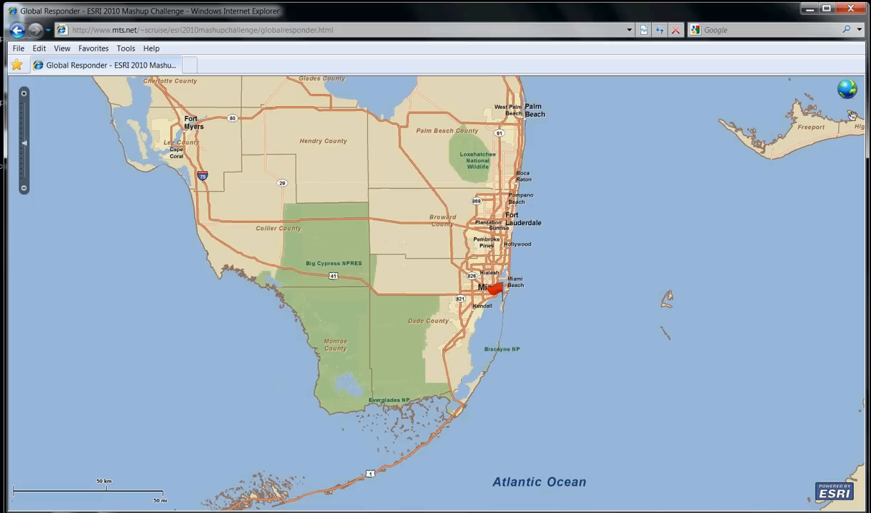
Step: Calculate the population of southern Florida by outlining it with a freehand polygon, and close the Population tool
mouse_move(847, 90)
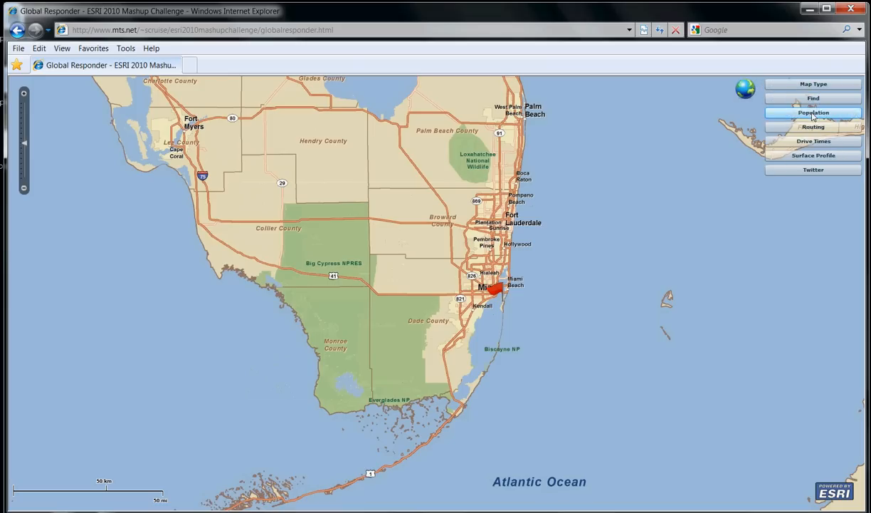
click(809, 113)
mouse_move(522, 99)
mouse_down()
mouse_move(517, 229)
mouse_move(431, 354)
mouse_move(356, 388)
mouse_move(206, 219)
mouse_move(183, 114)
mouse_move(353, 83)
mouse_move(456, 80)
mouse_up()
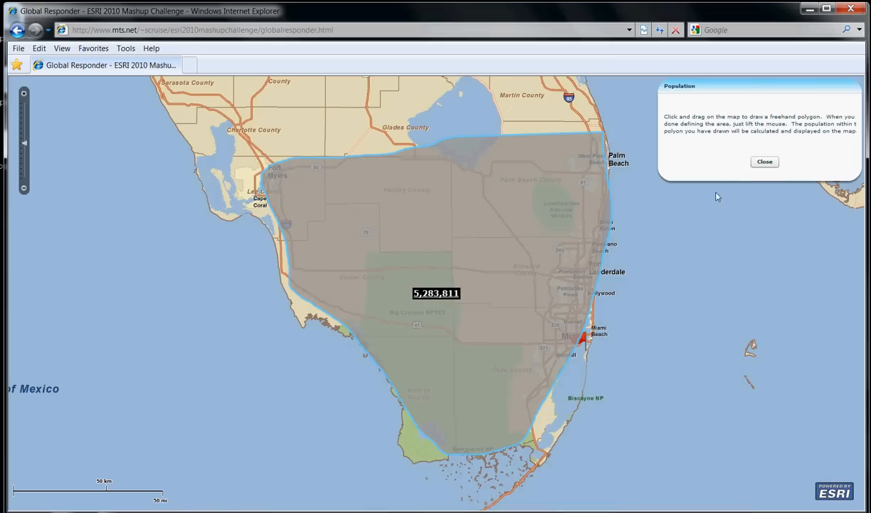
click(765, 161)
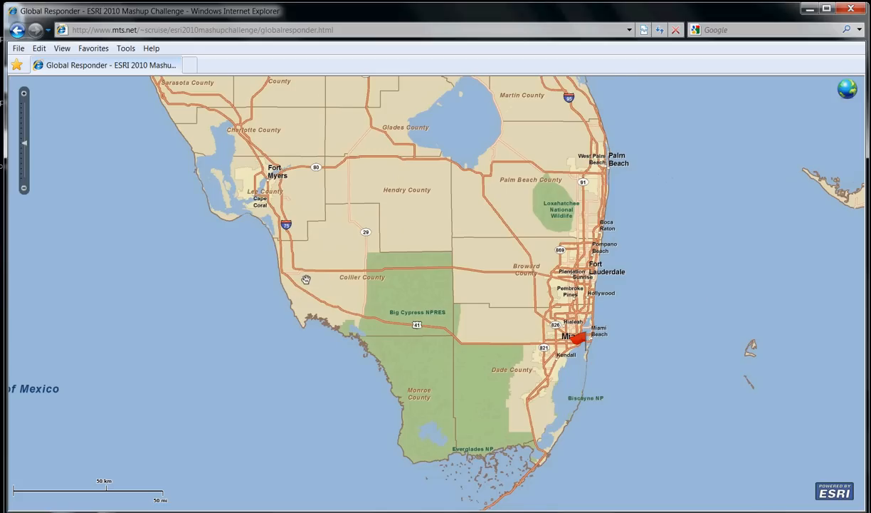
Step: Calculate the 3- to 15-minute drive times from a point just east of Golden Gate, and close the Drive Times tool
drag(306, 280, 351, 282)
scroll(335, 278, up, 1)
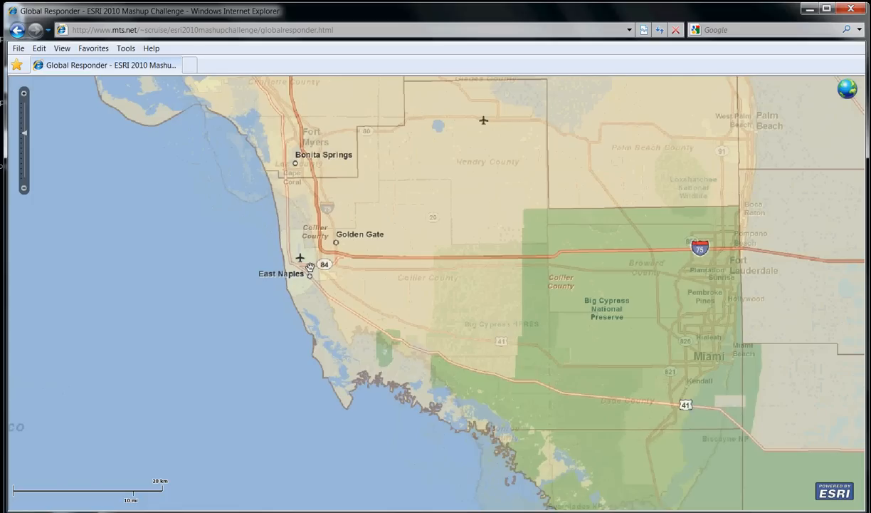
drag(305, 227, 343, 240)
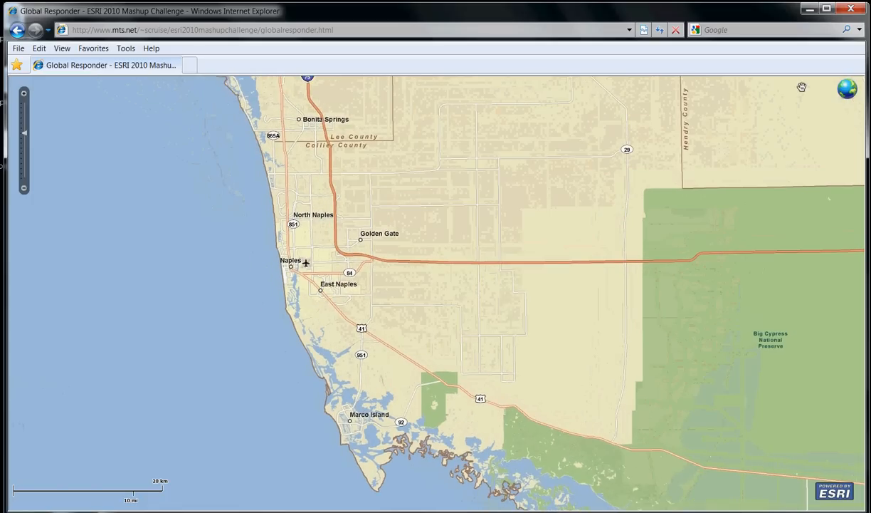
mouse_move(848, 89)
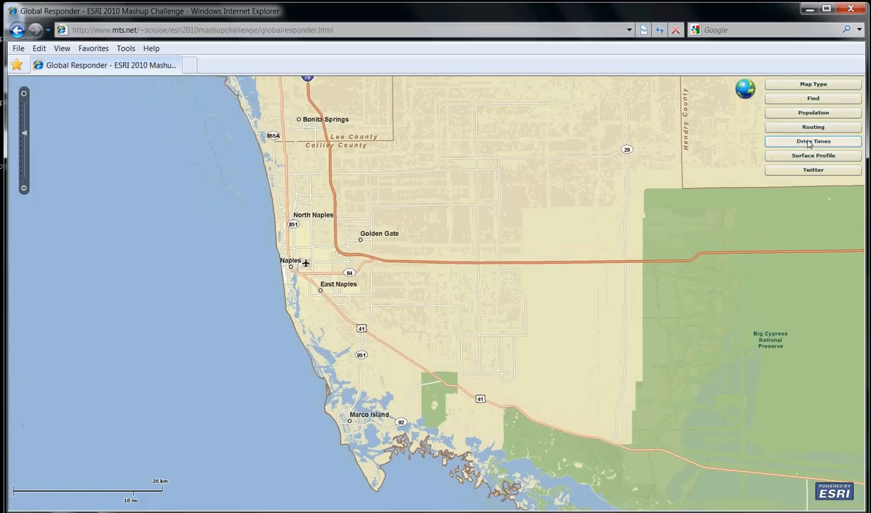
click(809, 142)
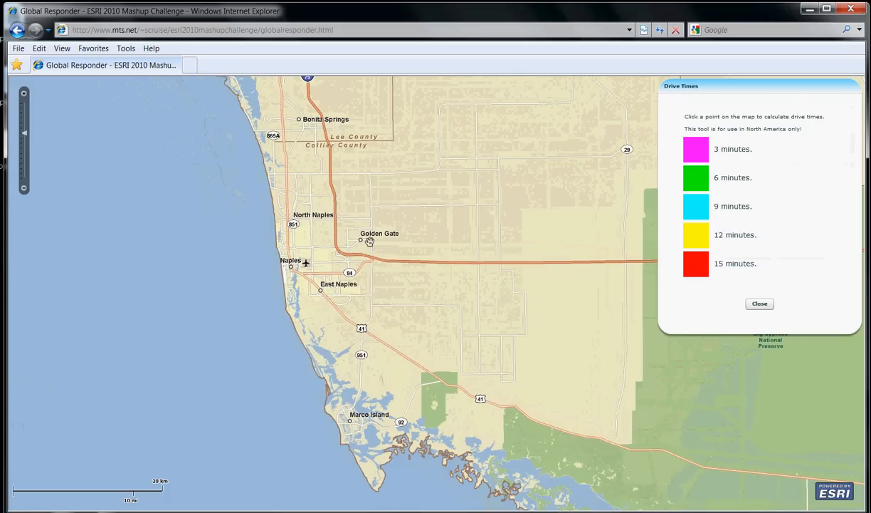
click(370, 239)
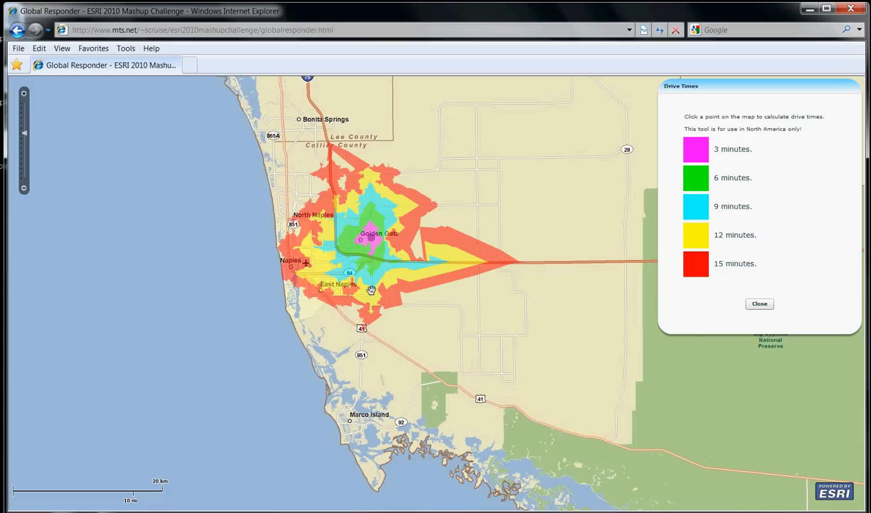
click(759, 303)
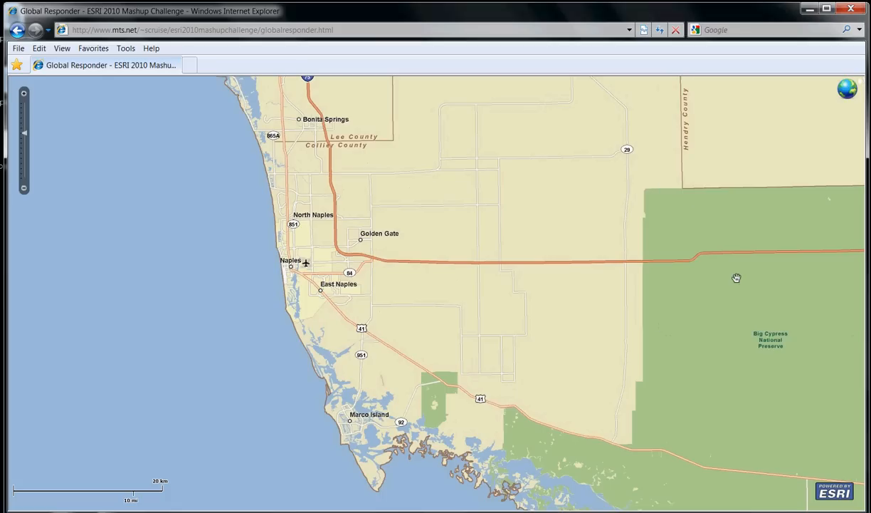
Step: Start the Routing tool and place two route barriers along Golden Gate Blvd, east of Vineyards
click(848, 95)
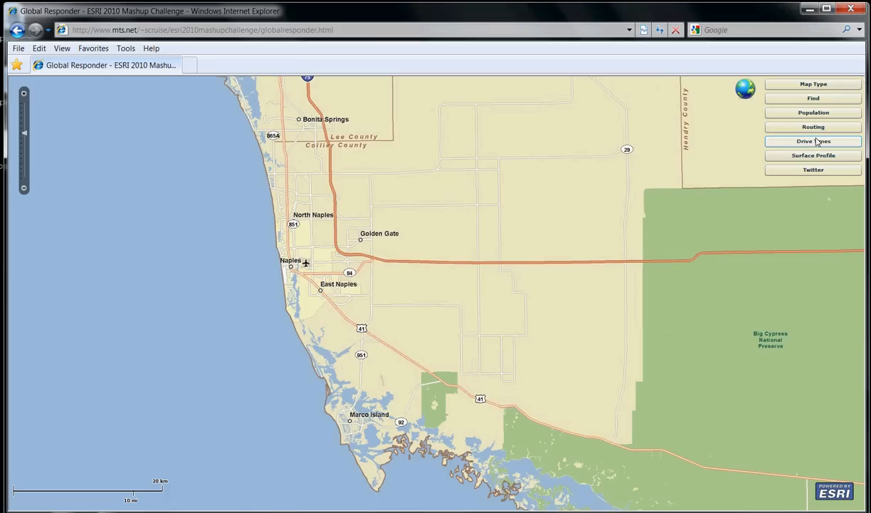
click(819, 129)
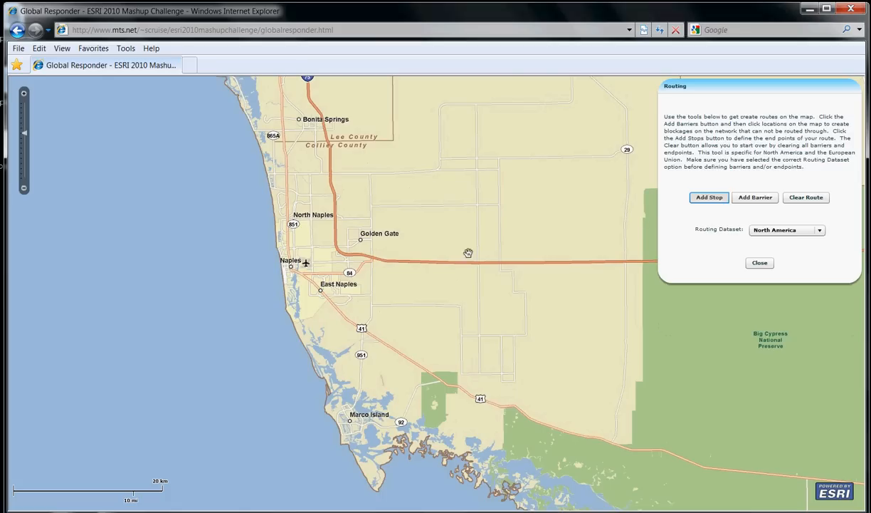
scroll(420, 242, up, 1)
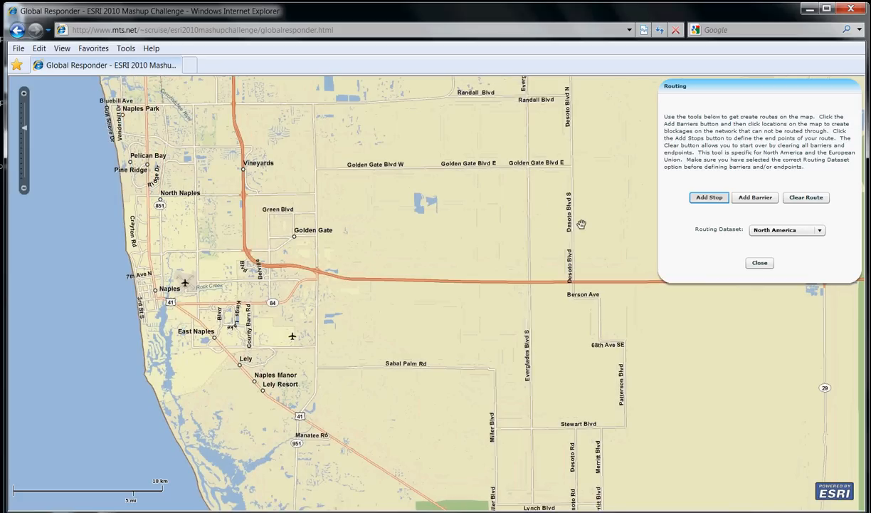
click(756, 200)
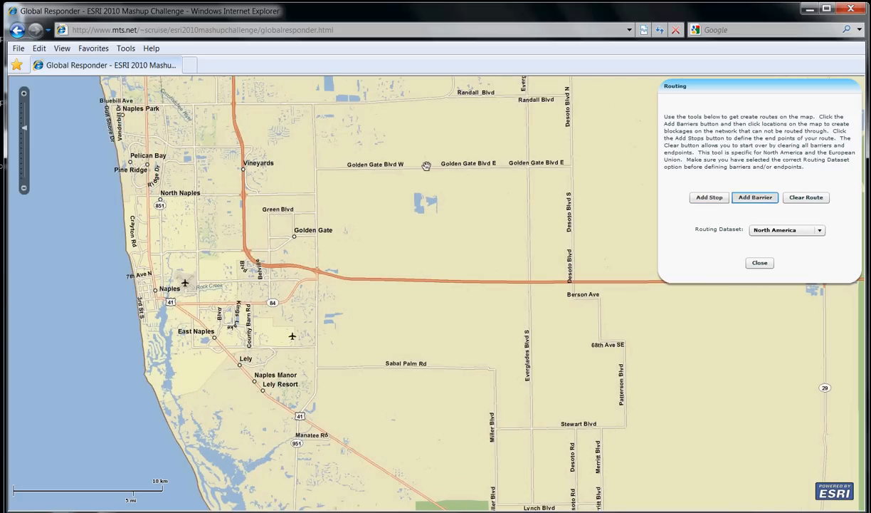
click(390, 166)
Step: Route between two stops on Golden Gate Blvd, one west and one east of the barriers, and close the Routing tool
click(696, 198)
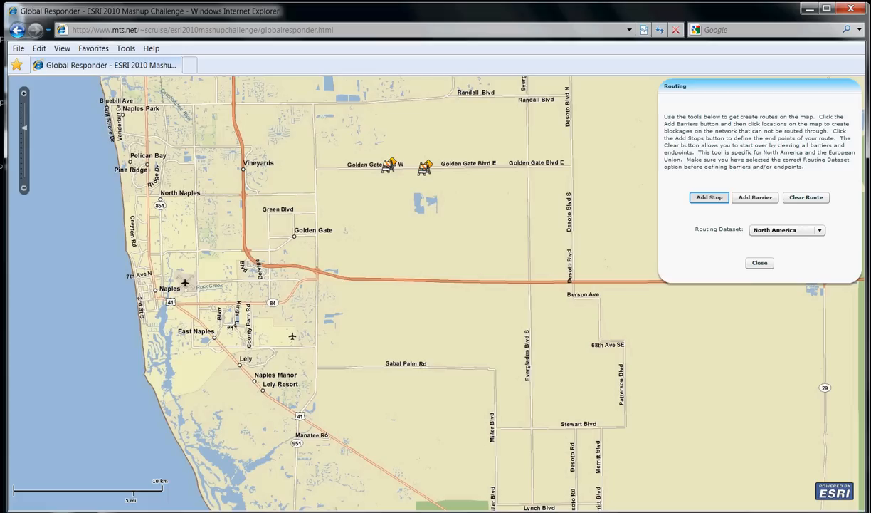
click(328, 168)
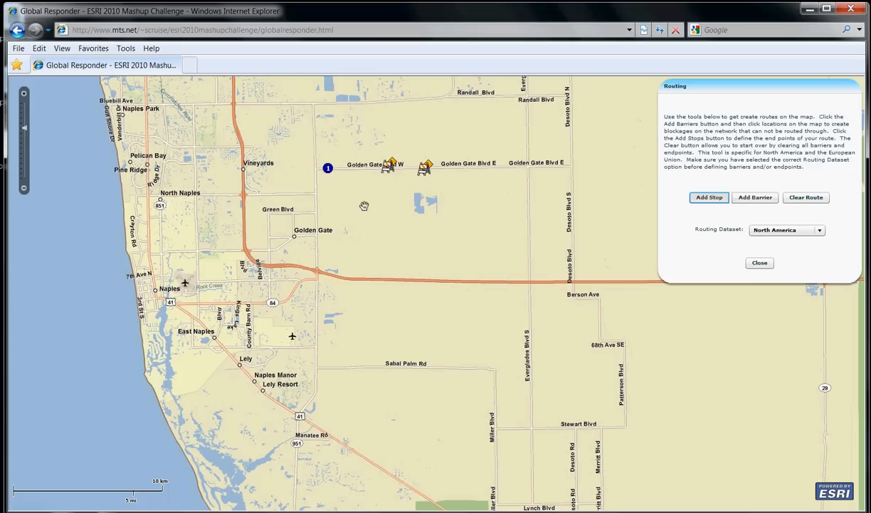
click(511, 165)
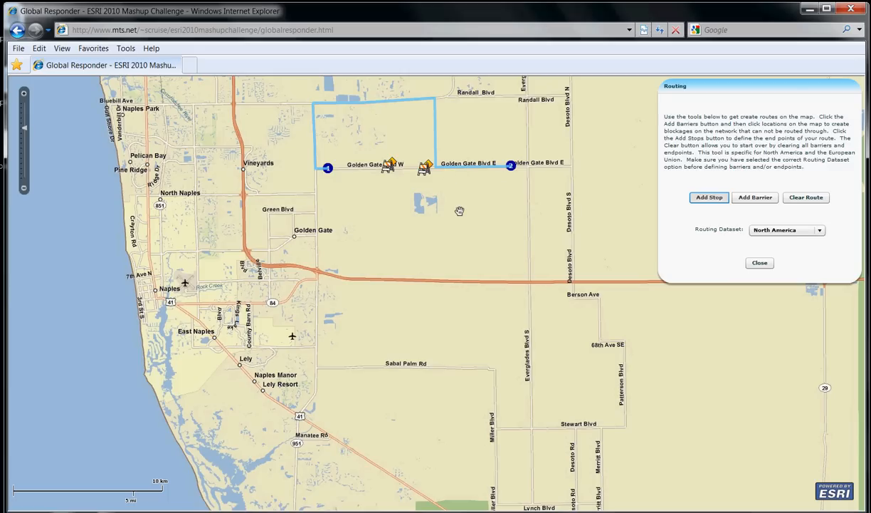
click(761, 264)
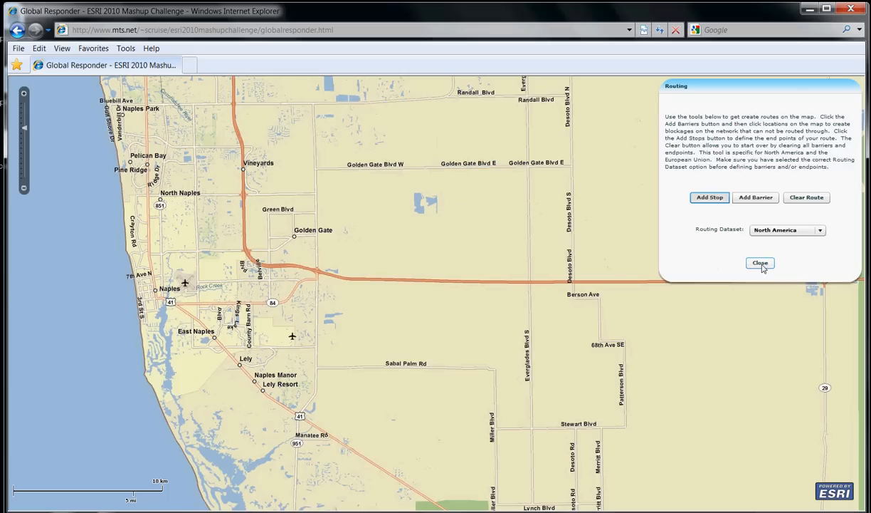
Step: Generate a surface profile along a freehand line about 73 km long from north of North Naples southeast past Marco Island, and close the tool
drag(375, 392, 472, 292)
scroll(473, 292, down, 1)
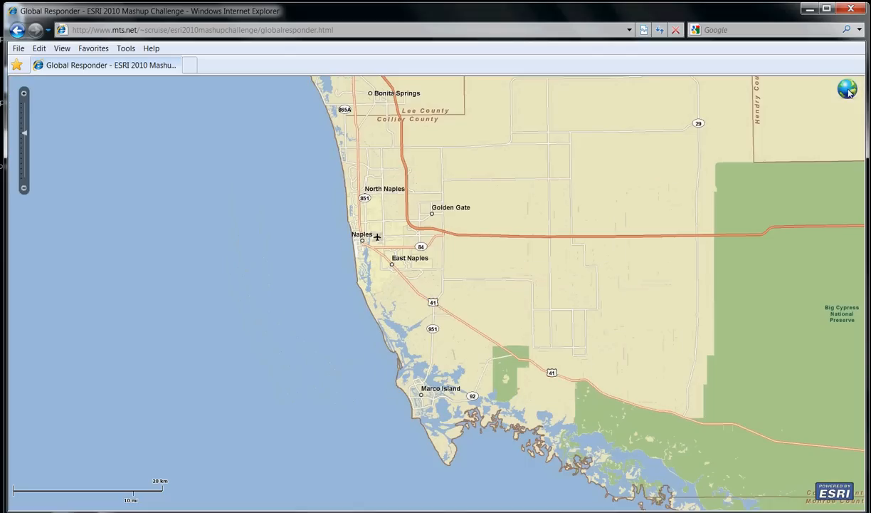
mouse_move(811, 136)
click(797, 154)
mouse_move(362, 128)
mouse_down()
mouse_move(363, 178)
mouse_move(428, 317)
mouse_move(519, 381)
mouse_move(661, 437)
mouse_up()
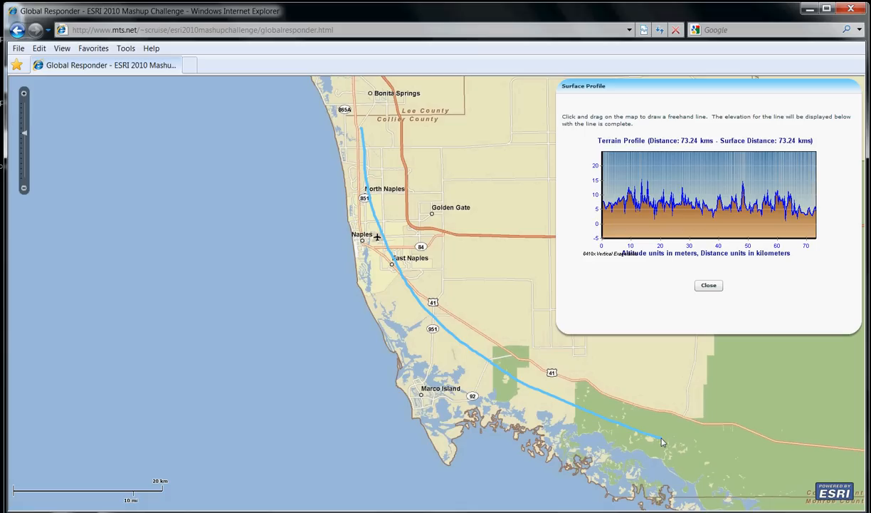
click(709, 285)
Step: Zoom out and recentre the map on southern Florida between Fort Myers and Miami
scroll(597, 162, down, 1)
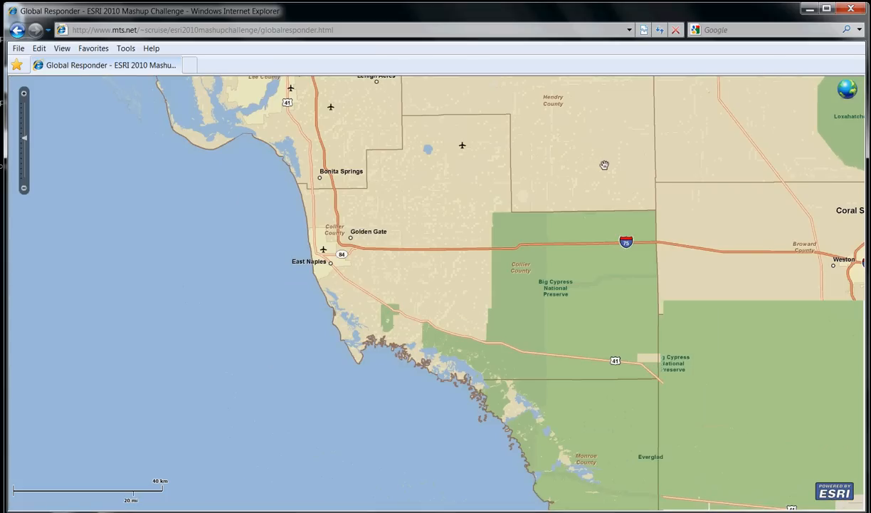
drag(582, 127, 376, 242)
scroll(377, 242, down, 1)
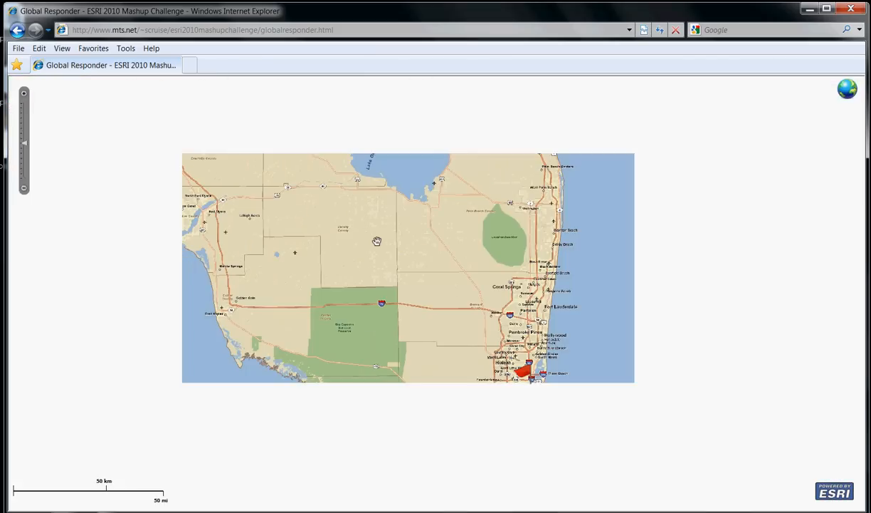